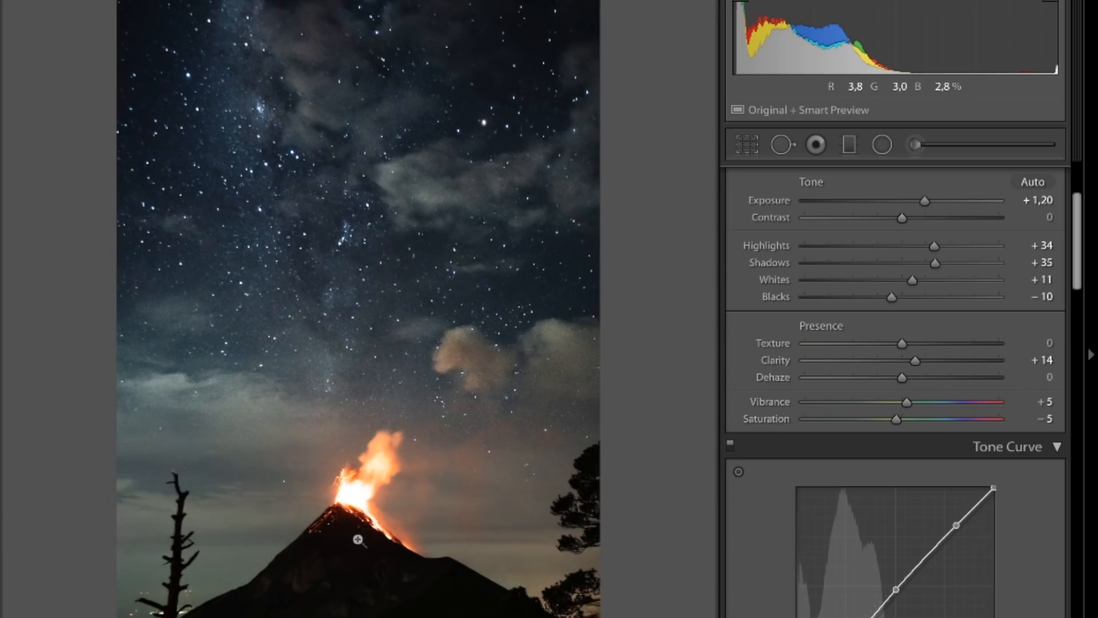
Open the other volcano night photo, the one with the Milky Way above the plume, for developing.
key("g")
left_click(1015, 96)
key("d")
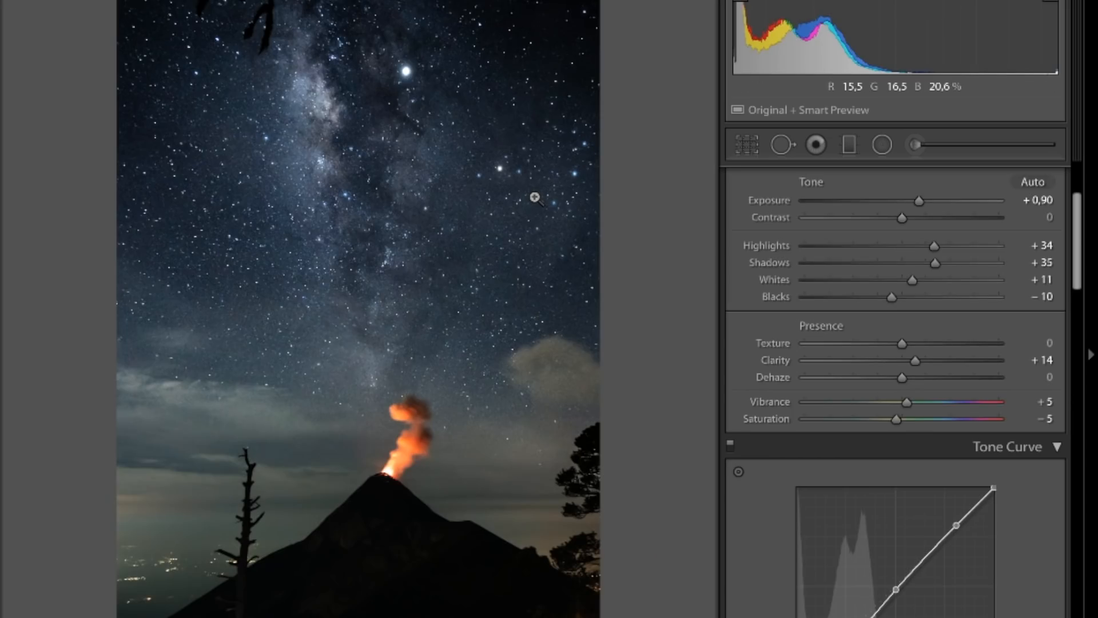
Try raising Texture on the whole Milky Way photo and undo the change.
scroll(932, 318, "up", 3)
left_click_drag(902, 506, 1001, 507)
key("ctrl+z")
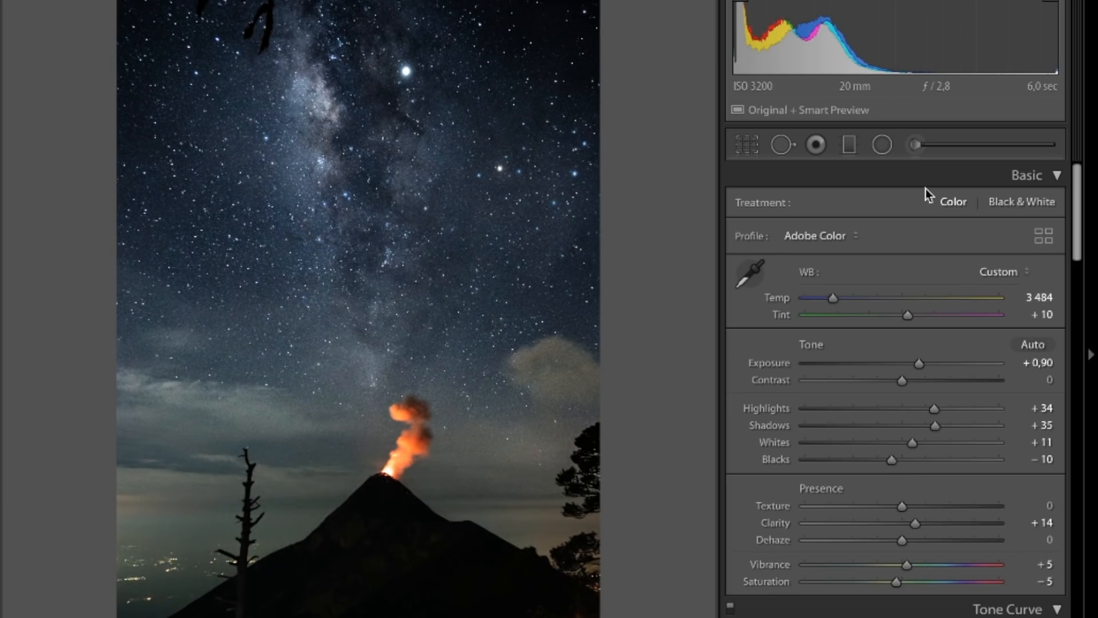
Add a nearly horizontal graduated filter across the sky and clouds around the volcano's plume, comparing low Texture with Texture at 100.
left_click(850, 146)
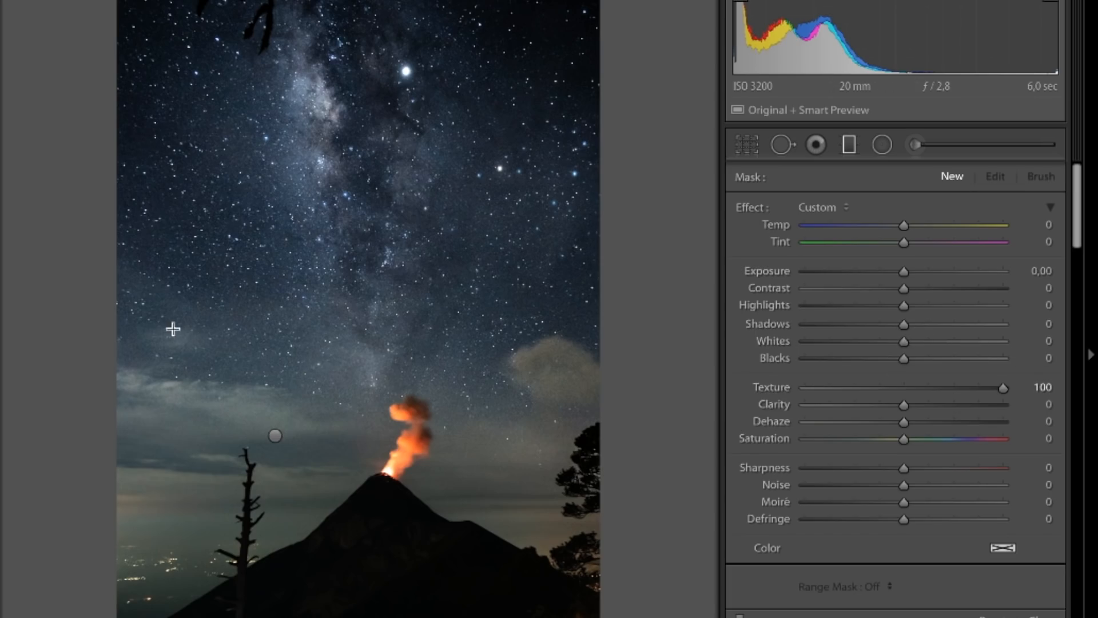
left_click_drag(320, 348, 317, 488)
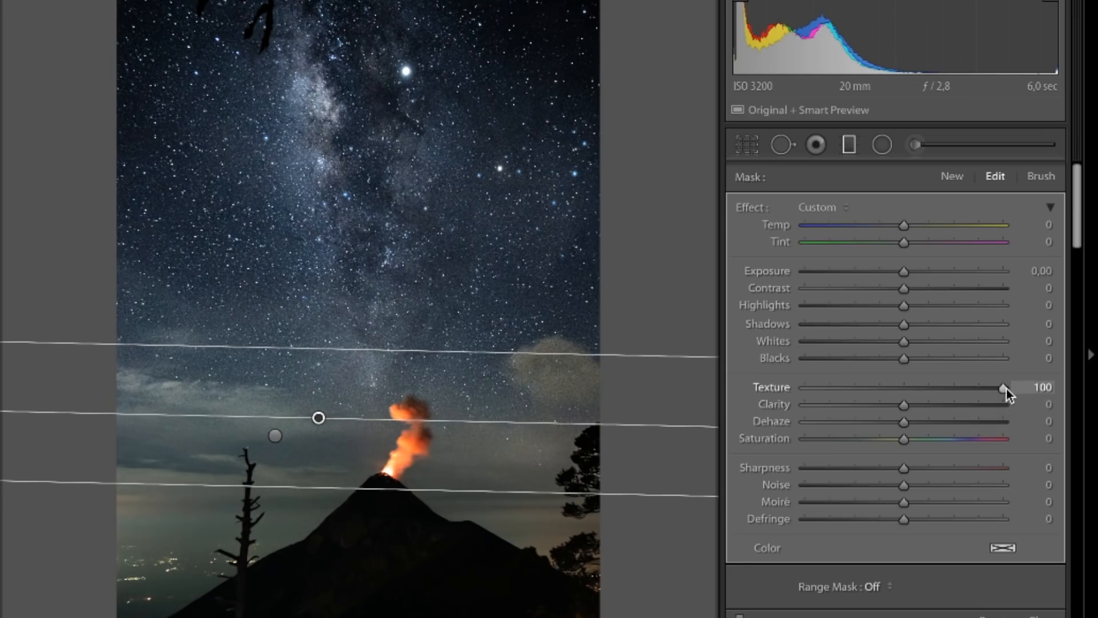
left_click_drag(1007, 387, 697, 392)
left_click_drag(858, 387, 1052, 359)
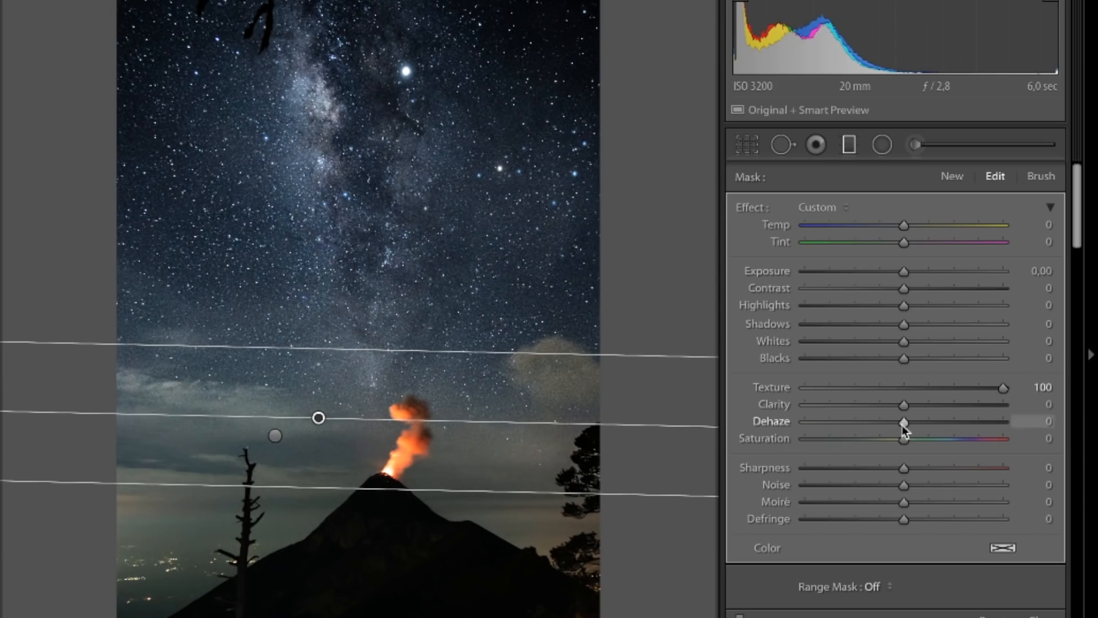
Reset the graduated filter's Texture to 0, try its Clarity at 100, and undo the Clarity change.
double_click(1003, 388)
left_click_drag(904, 405, 1003, 405)
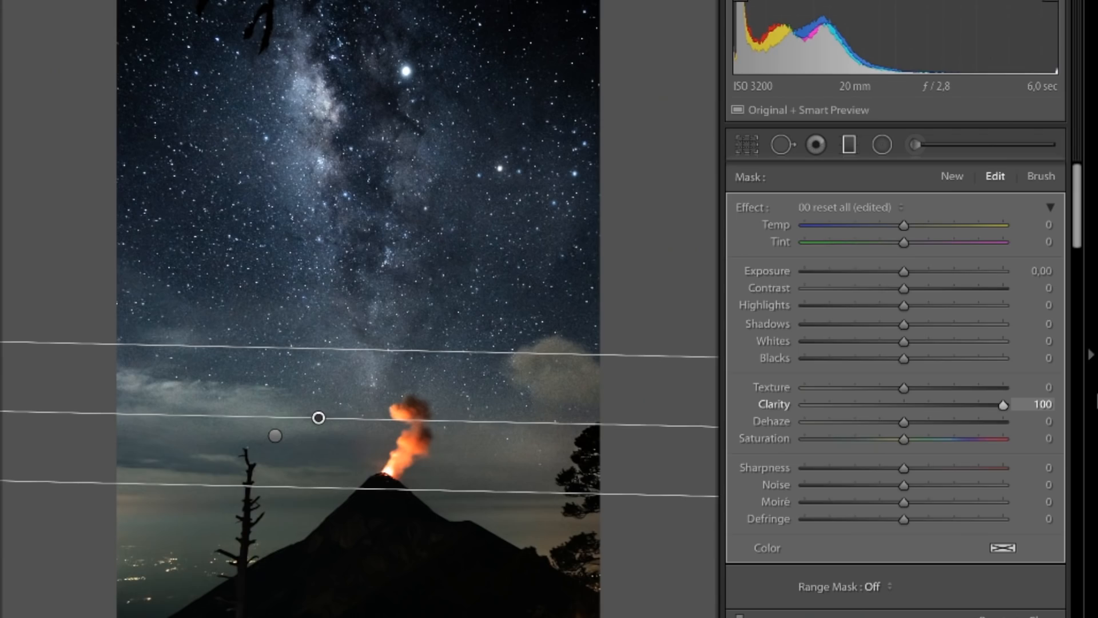
key("ctrl+z")
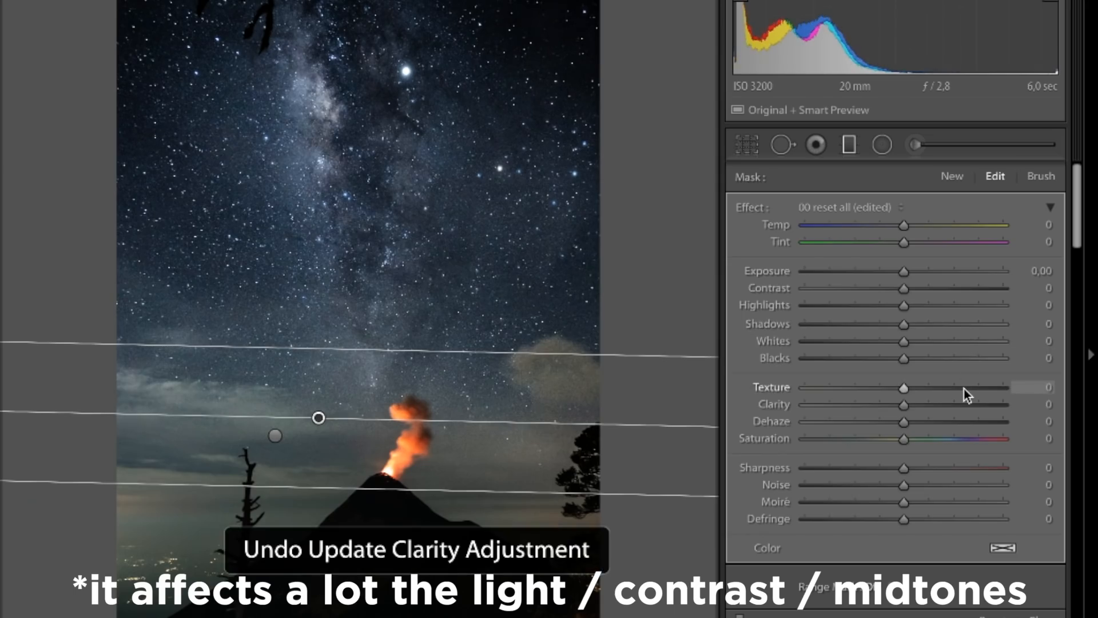
Set the graduated filter's Texture to 67 and restrict it with a Luminance range mask at range 94/100.
left_click_drag(962, 389, 994, 376)
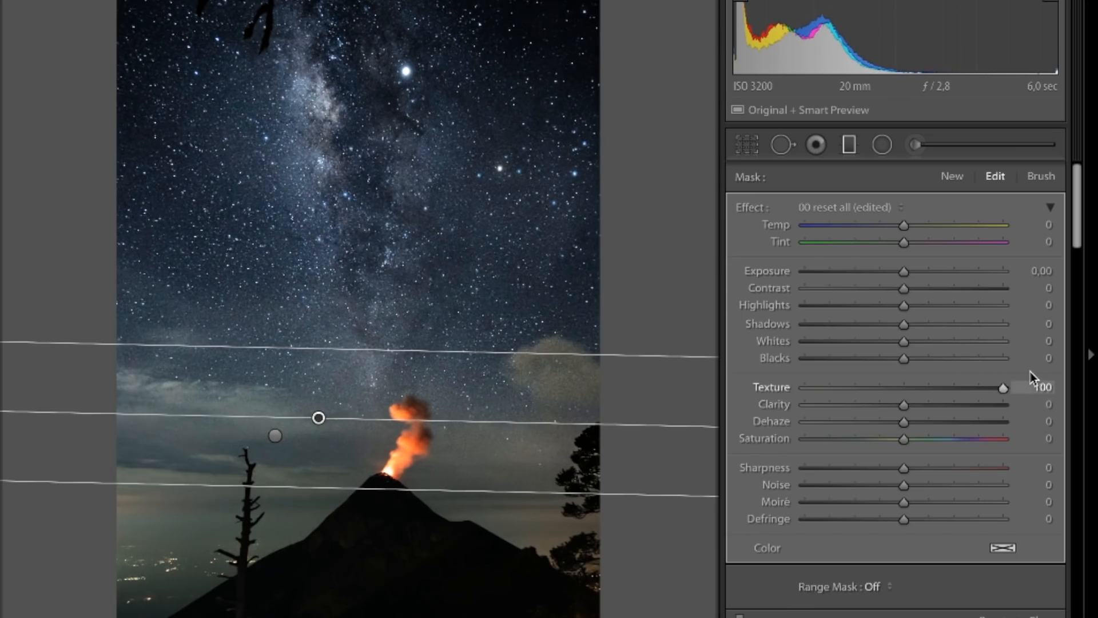
left_click_drag(971, 385, 968, 386)
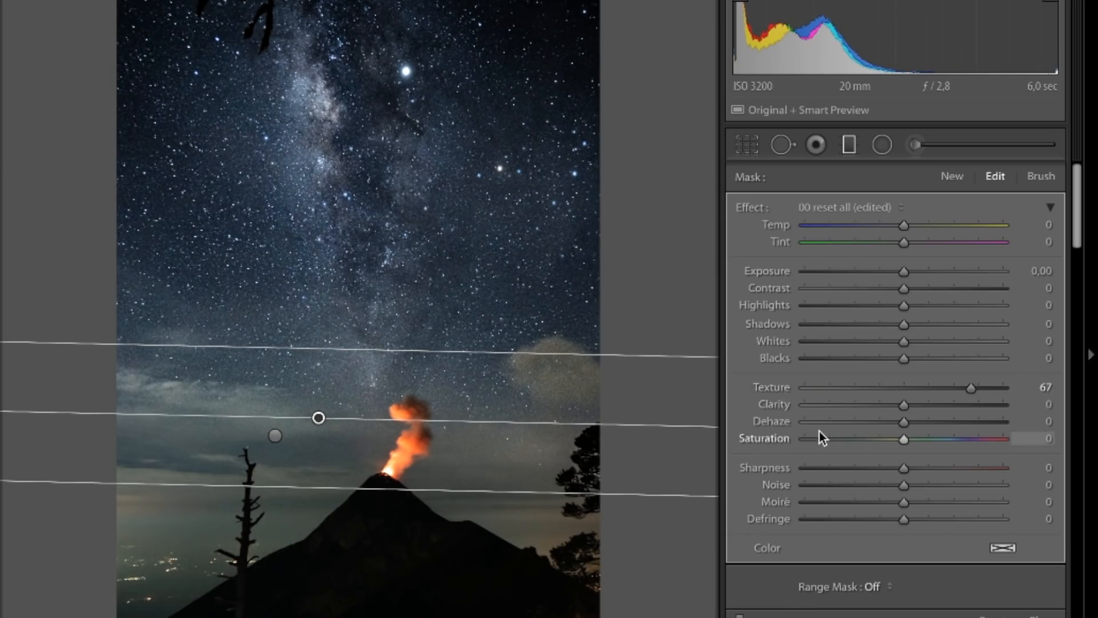
left_click(878, 585)
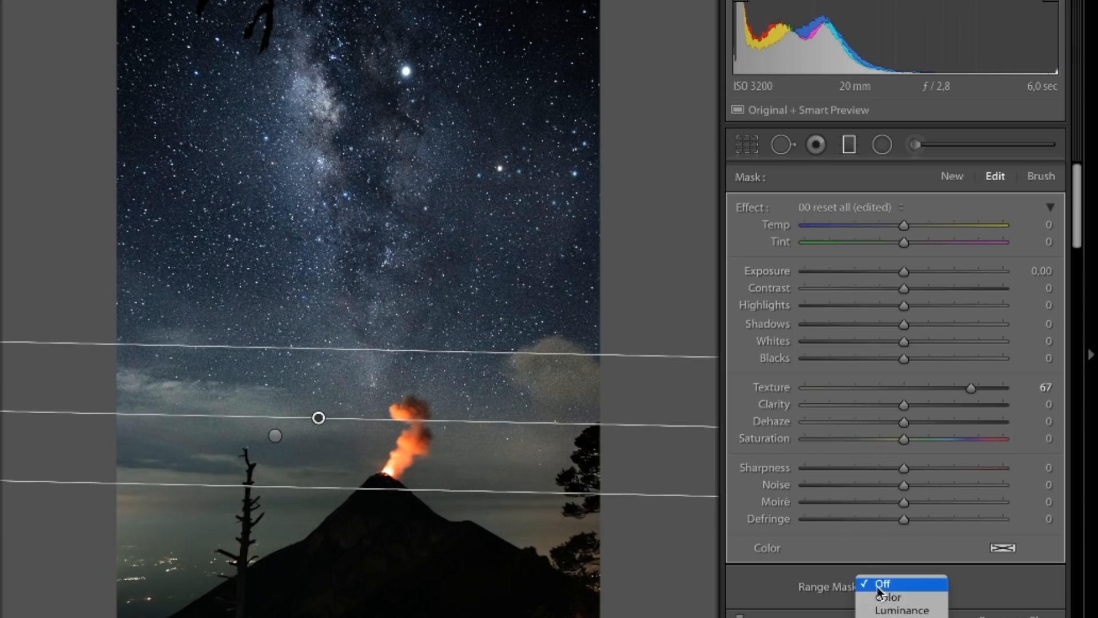
left_click(895, 612)
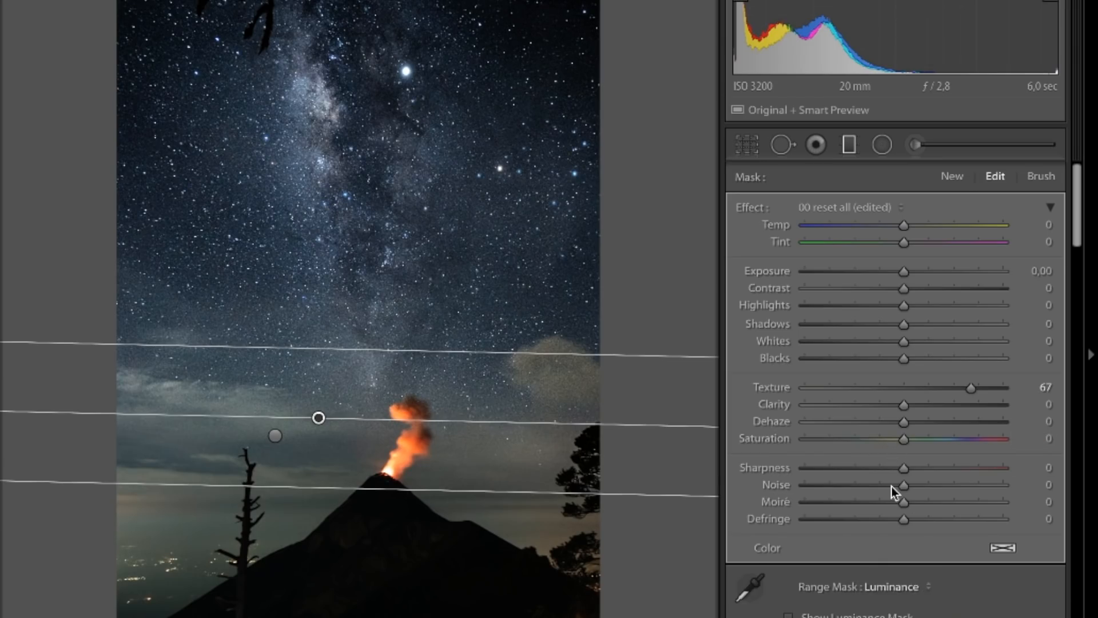
scroll(891, 487, "down", 3)
left_click_drag(805, 547, 987, 544)
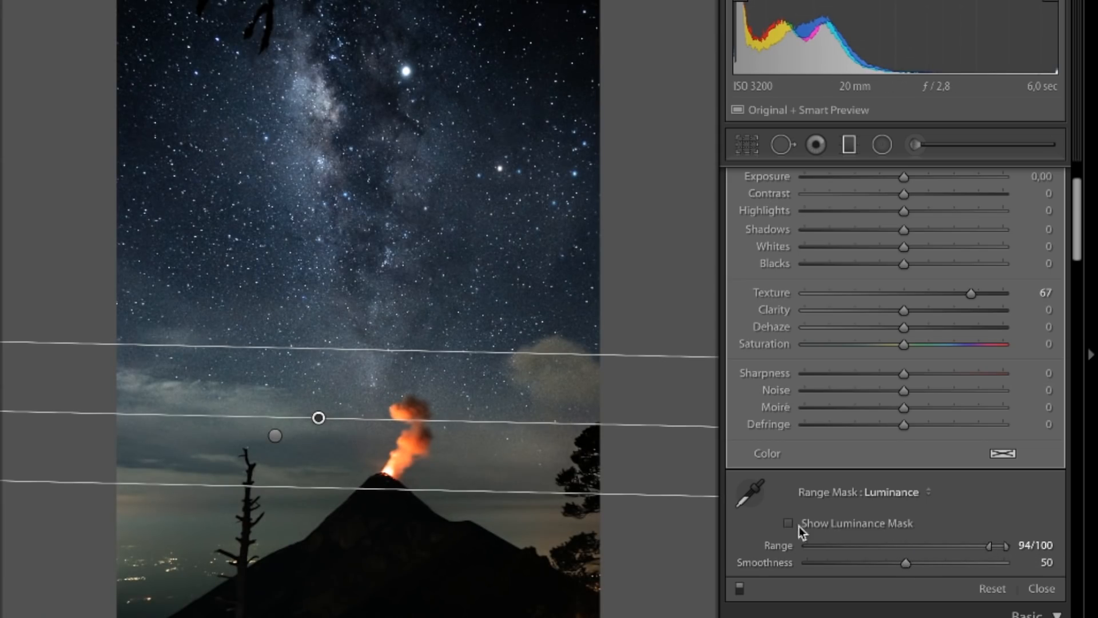
Delete the graduated filter and undo the deletion.
key("Delete")
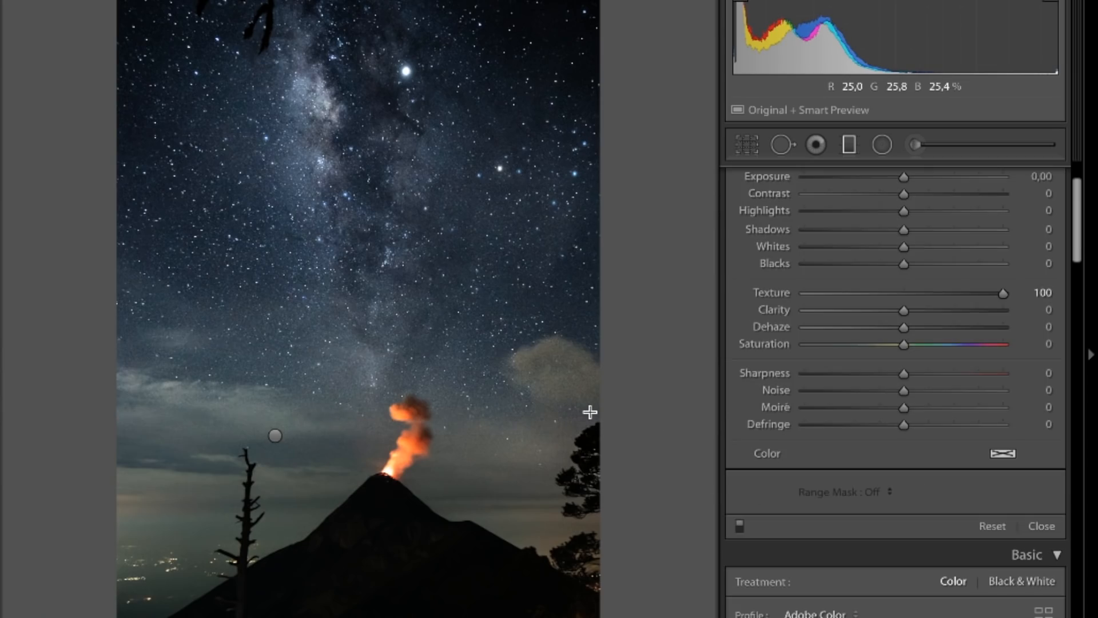
key("ctrl+z")
Return to the photo grid and open 20190502-PR302899.ARW, the street shot of two women walking, for developing.
left_click(623, 617)
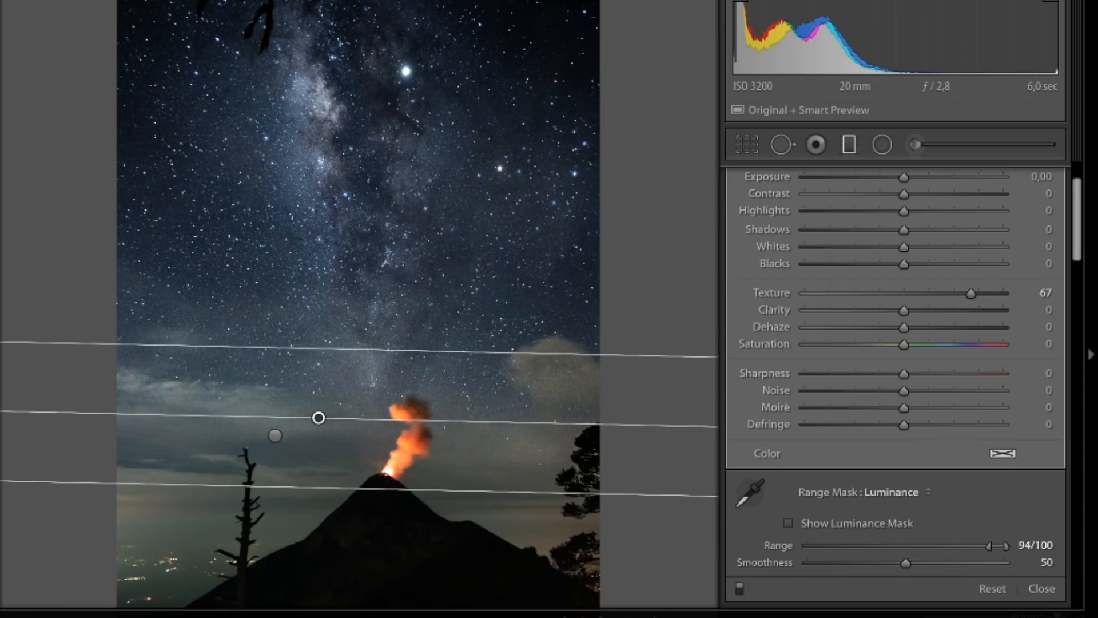
left_click(689, 588)
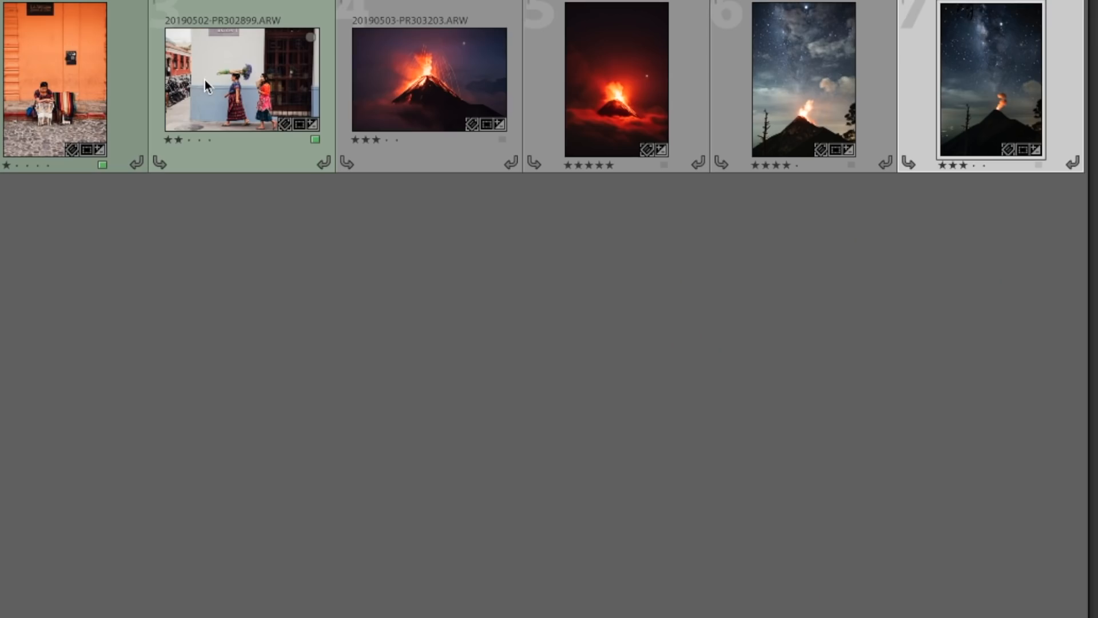
double_click(204, 80)
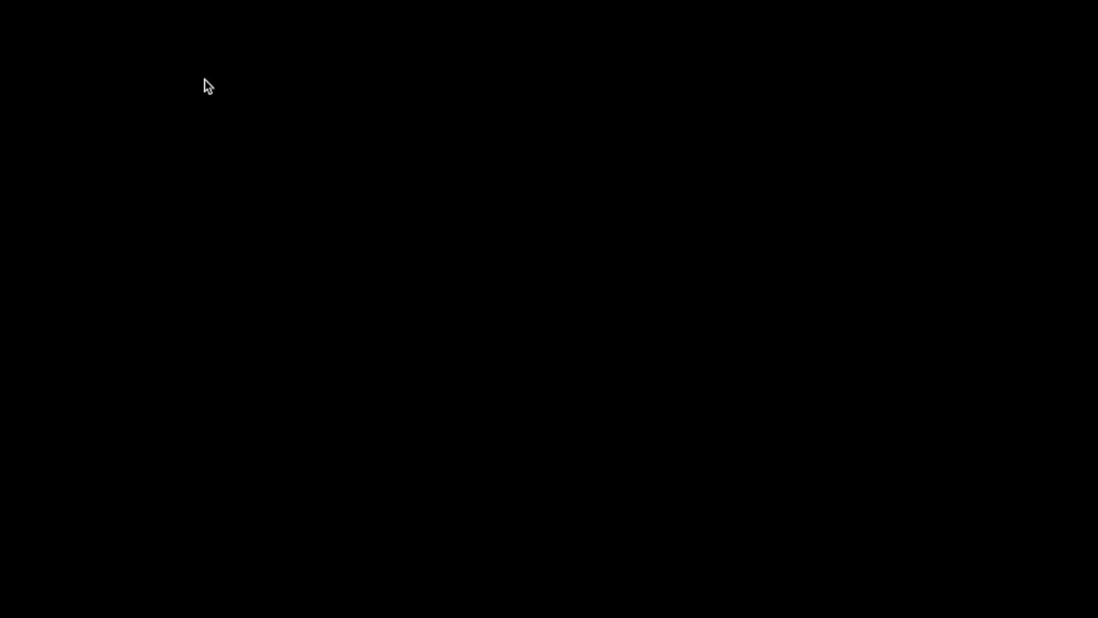
key("d")
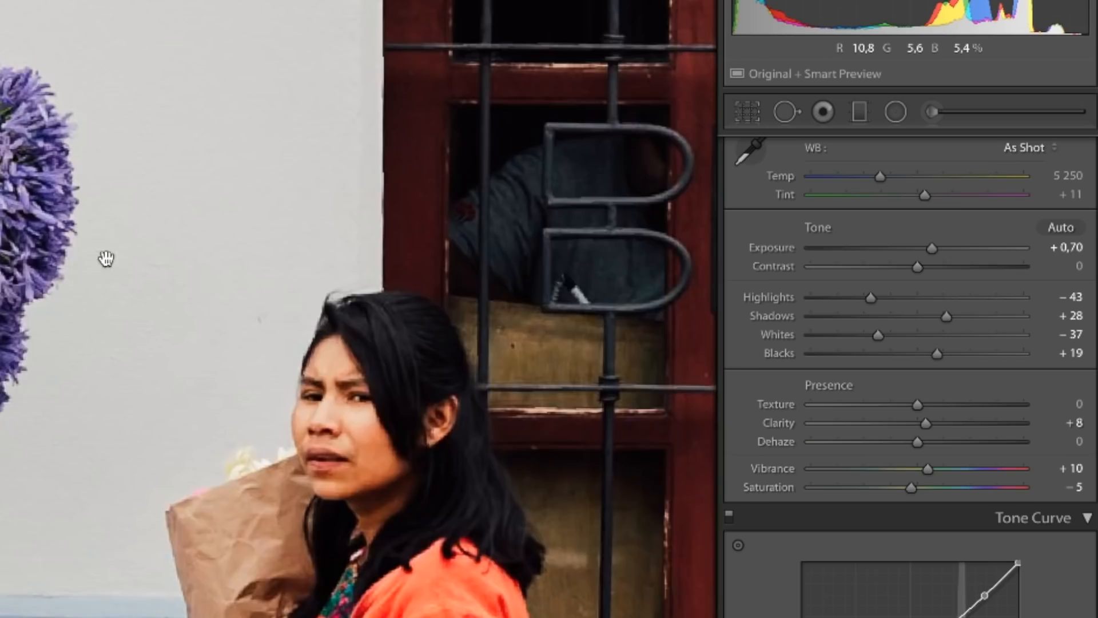
Compare the woman and purple flowers in close-up with Texture at +100, reset to 0, and at a strongly negative amount.
left_click_drag(105, 258, 610, 247)
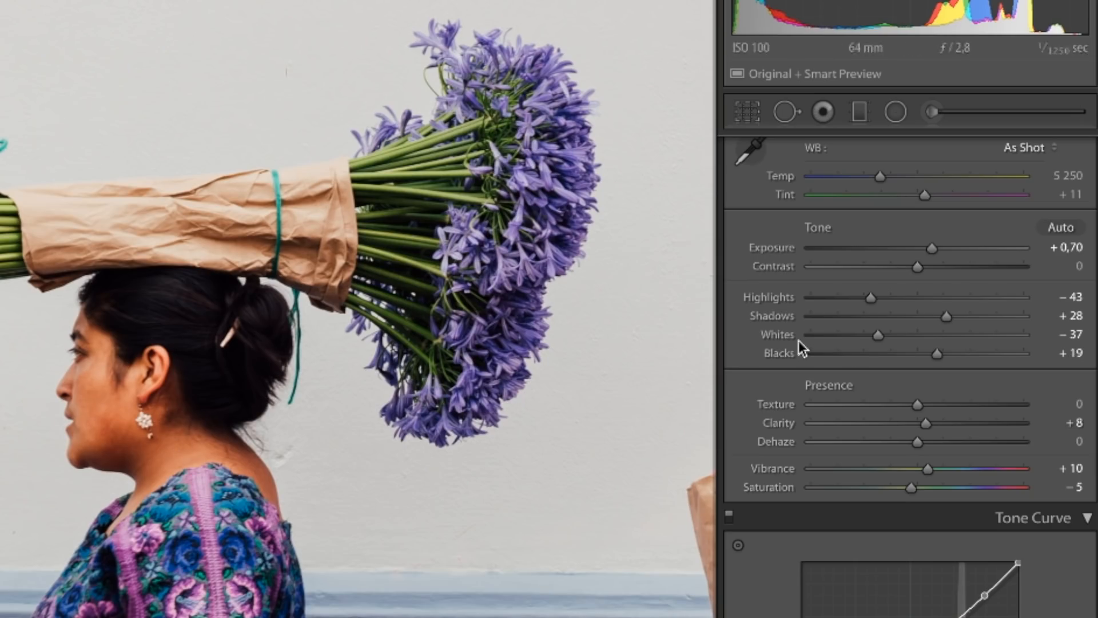
left_click_drag(918, 404, 1030, 405)
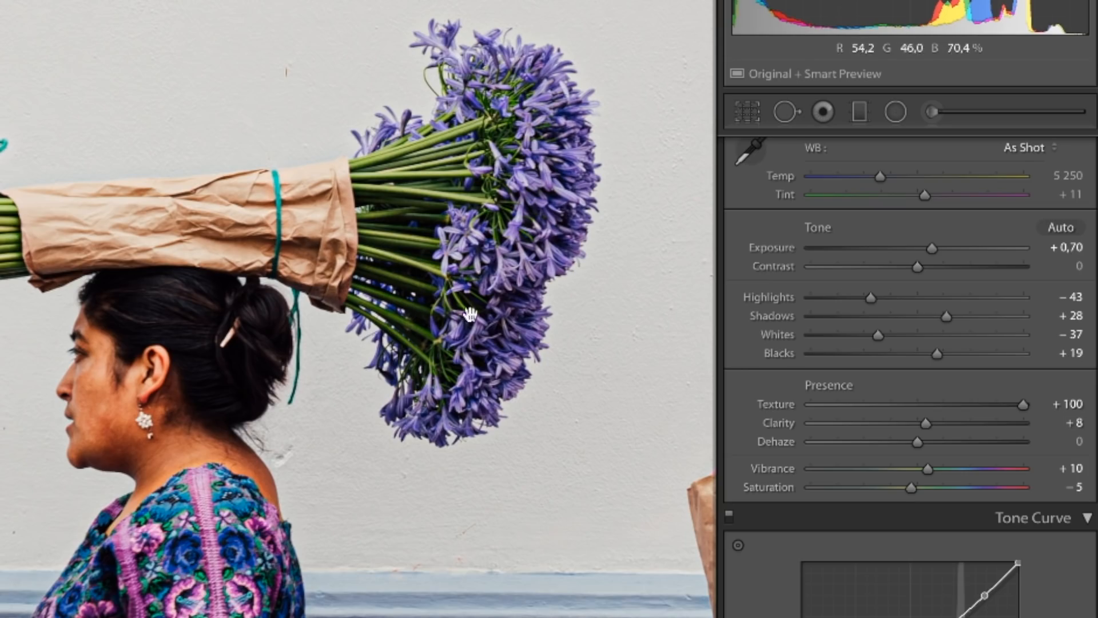
double_click(1024, 400)
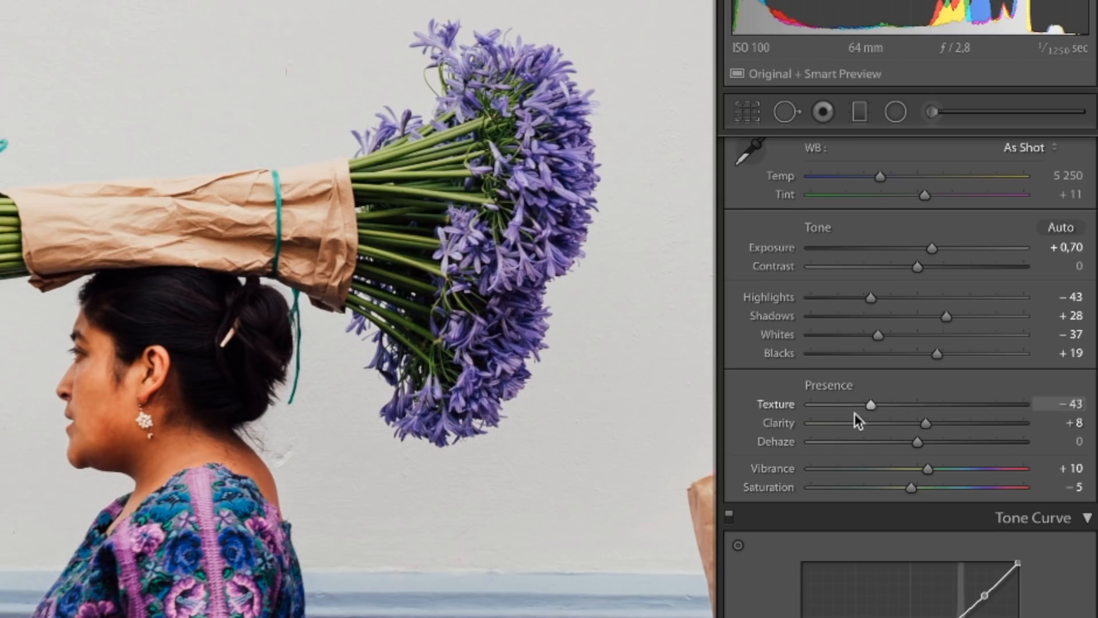
left_click_drag(854, 414, 783, 418)
key("super+z")
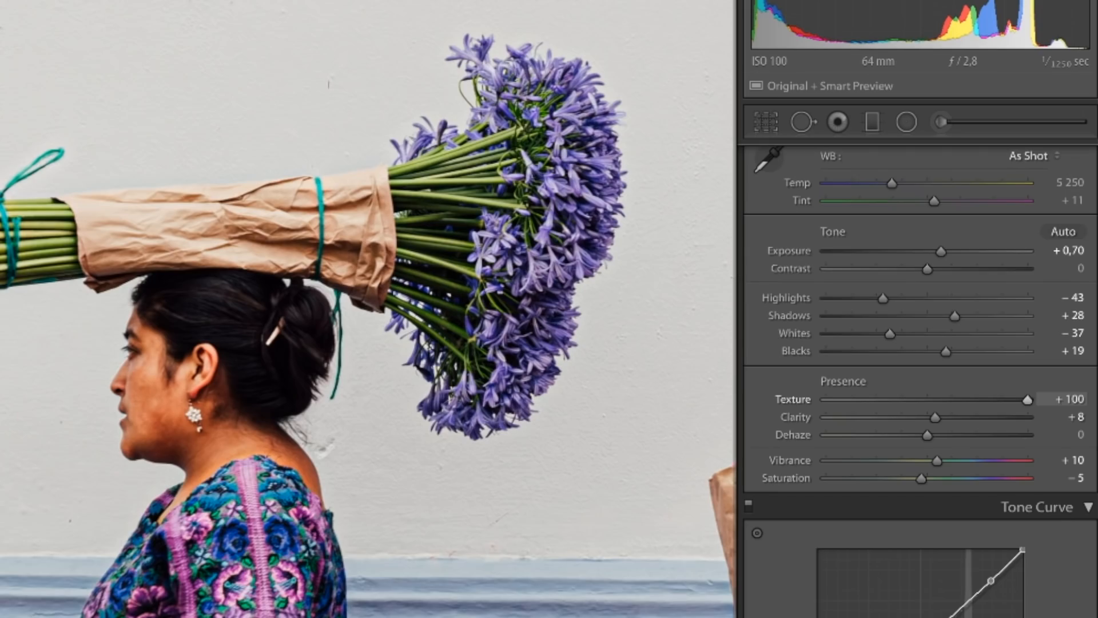
Fit the whole street photo in view, reset its Texture to 0 and raise Texture moderately.
key("z")
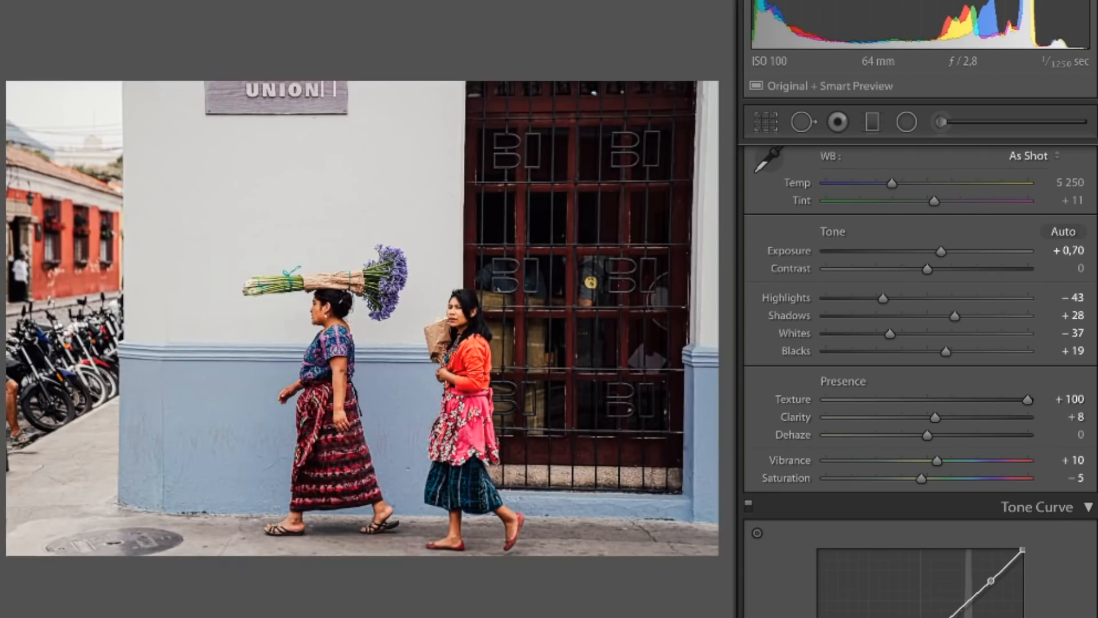
double_click(1028, 399)
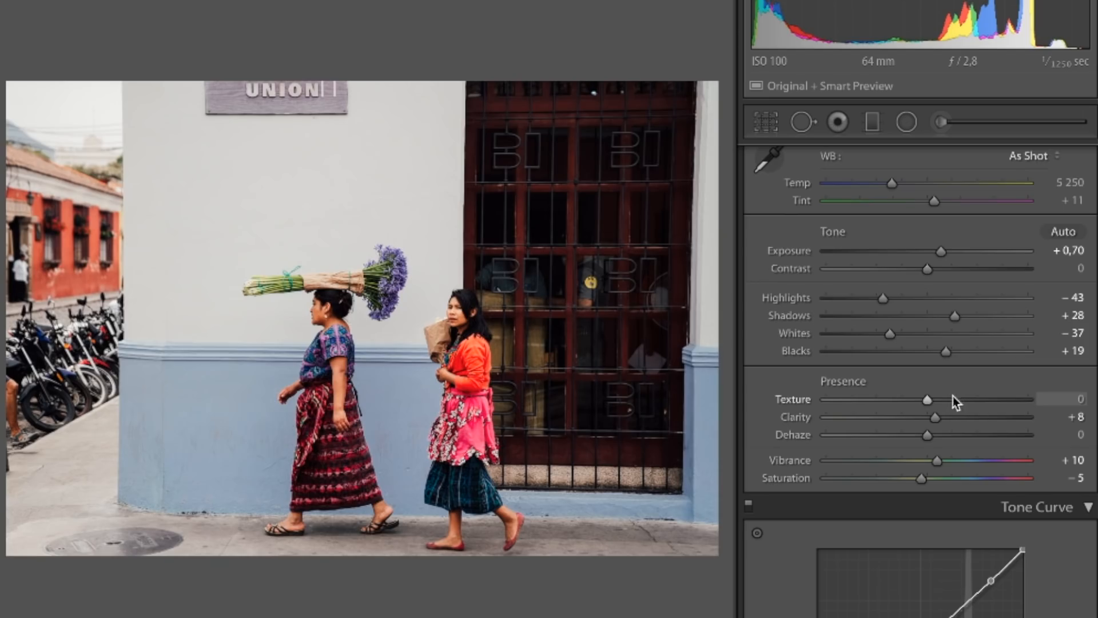
left_click_drag(924, 400, 962, 394)
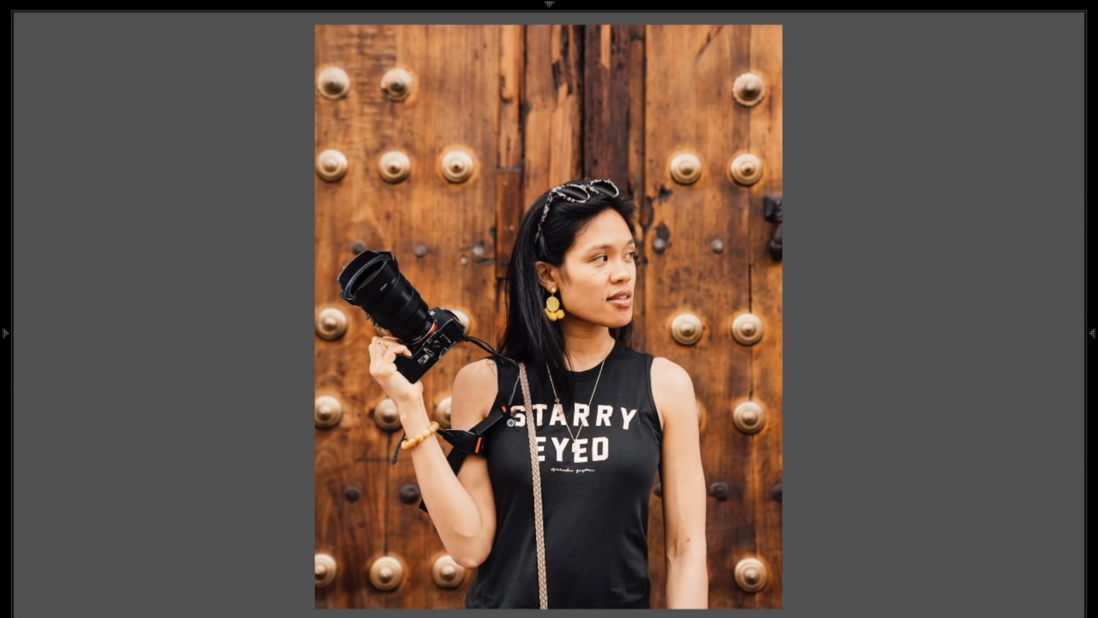
Show the side panels and compare the portrait's face and hair at 1:1 with Texture at +100 and at 0.
key("shift+Tab")
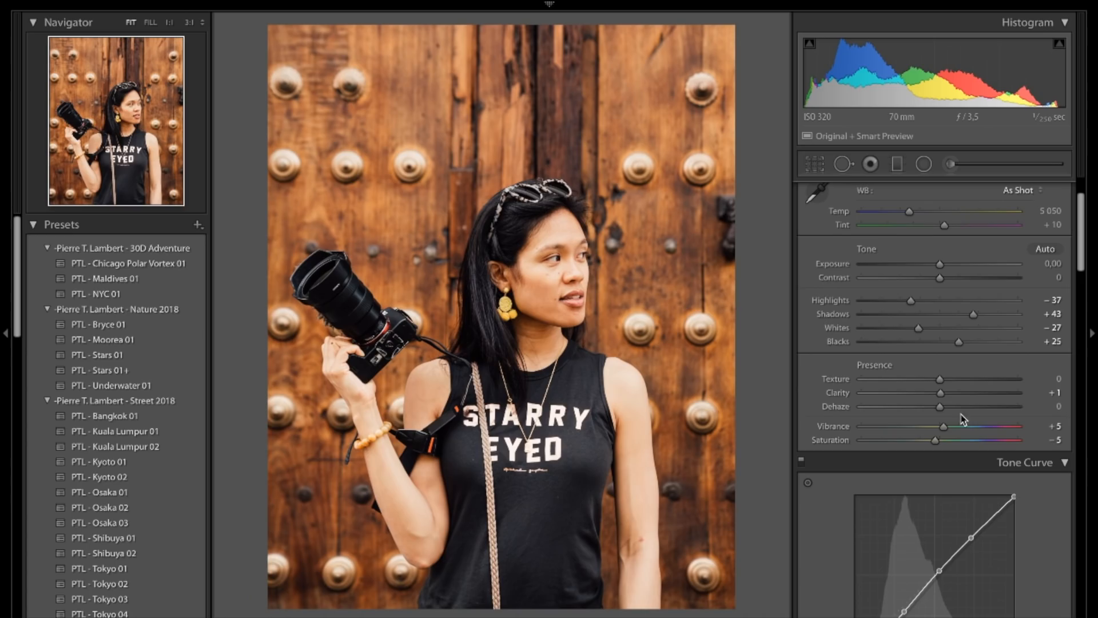
left_click_drag(941, 380, 1018, 379)
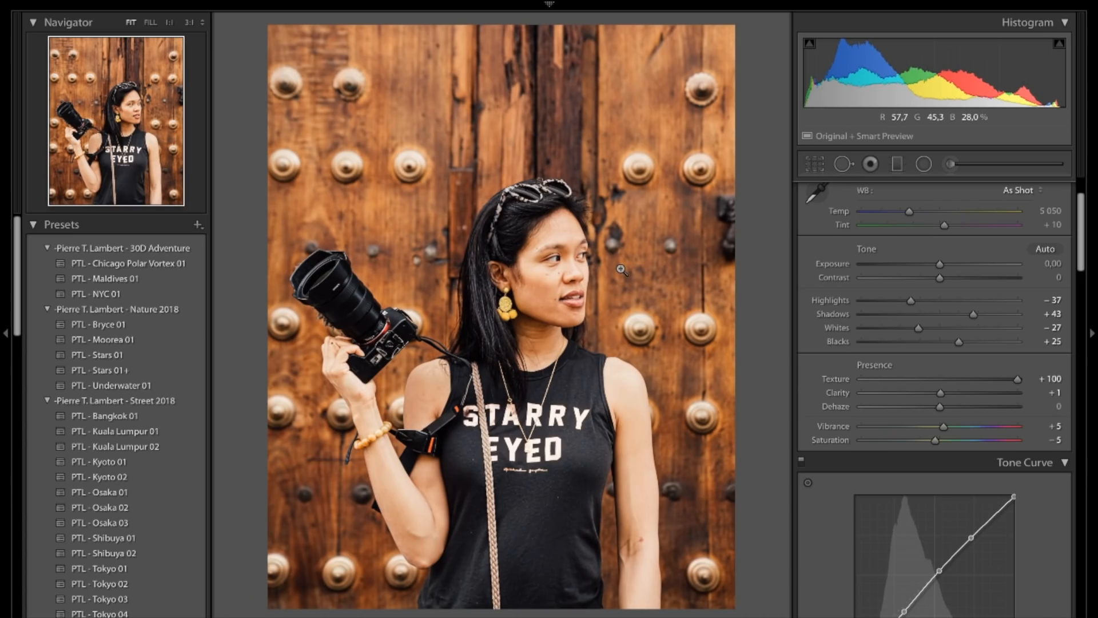
left_click(482, 275)
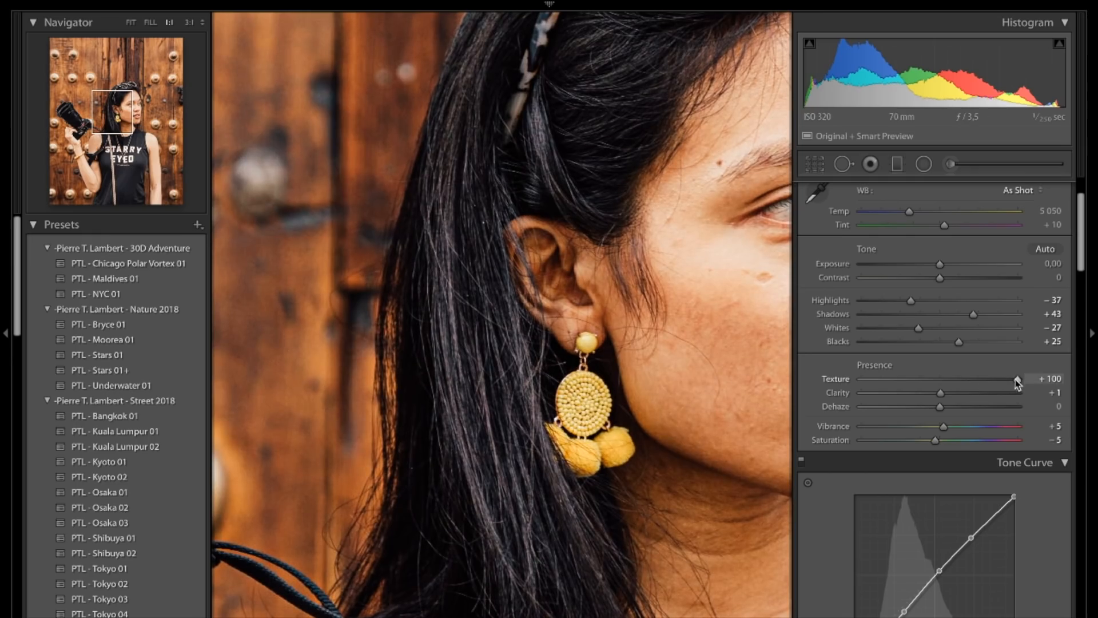
double_click(1018, 379)
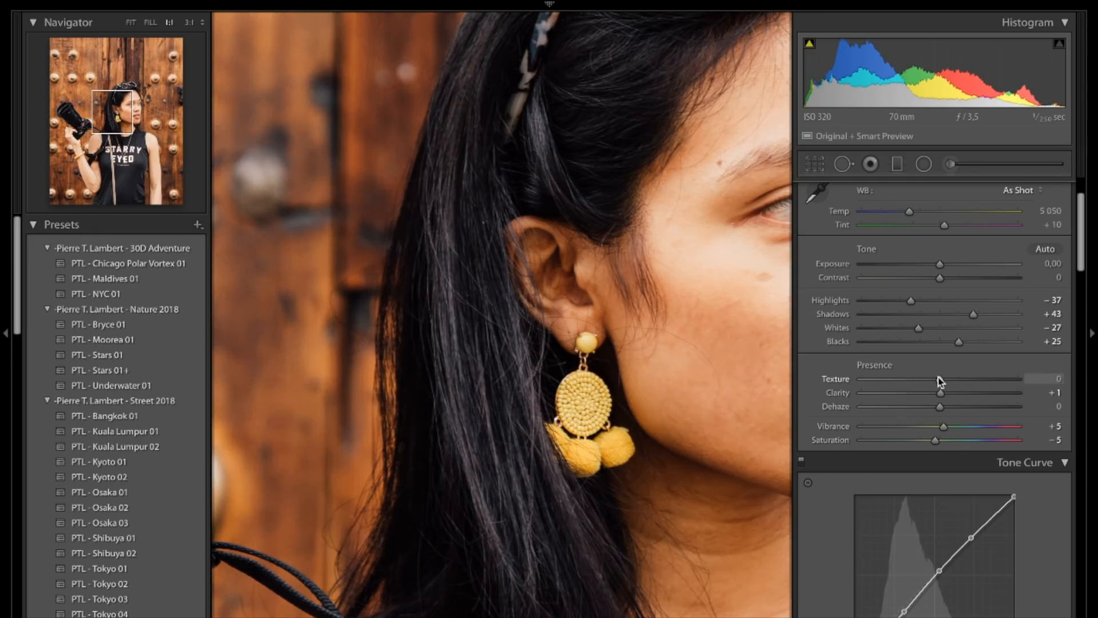
scroll(941, 382, "down", 1)
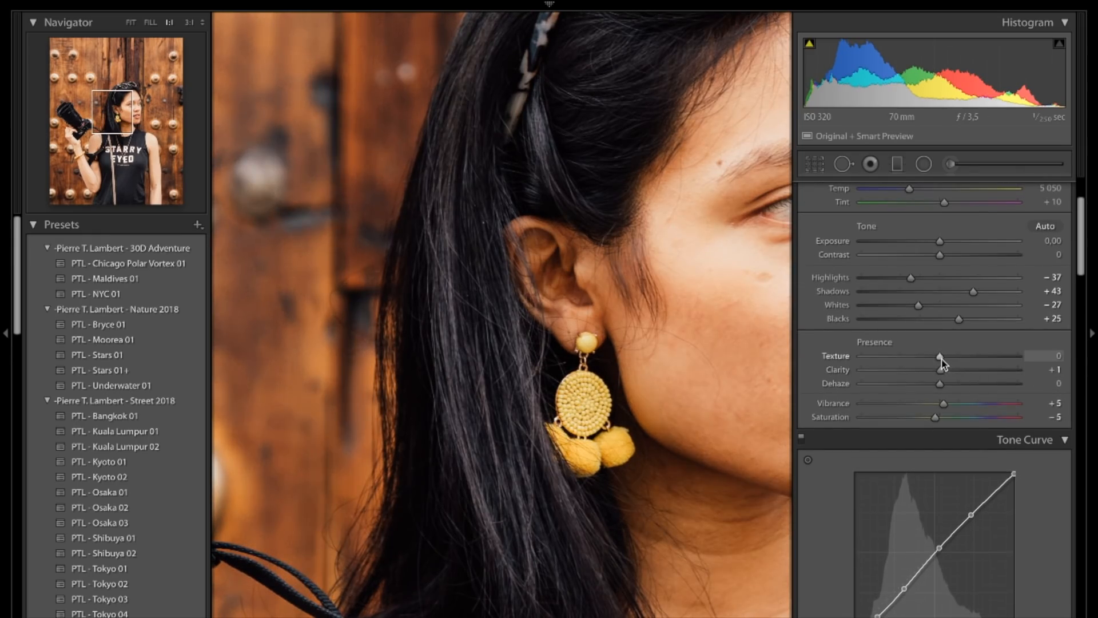
left_click_drag(941, 356, 1018, 356)
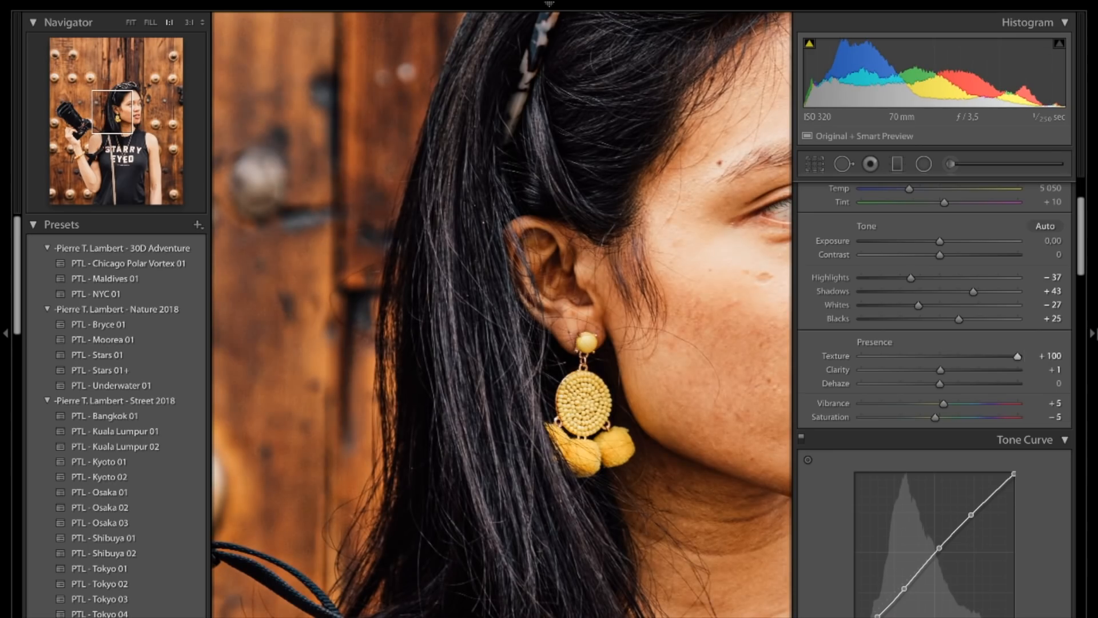
key("ctrl+z")
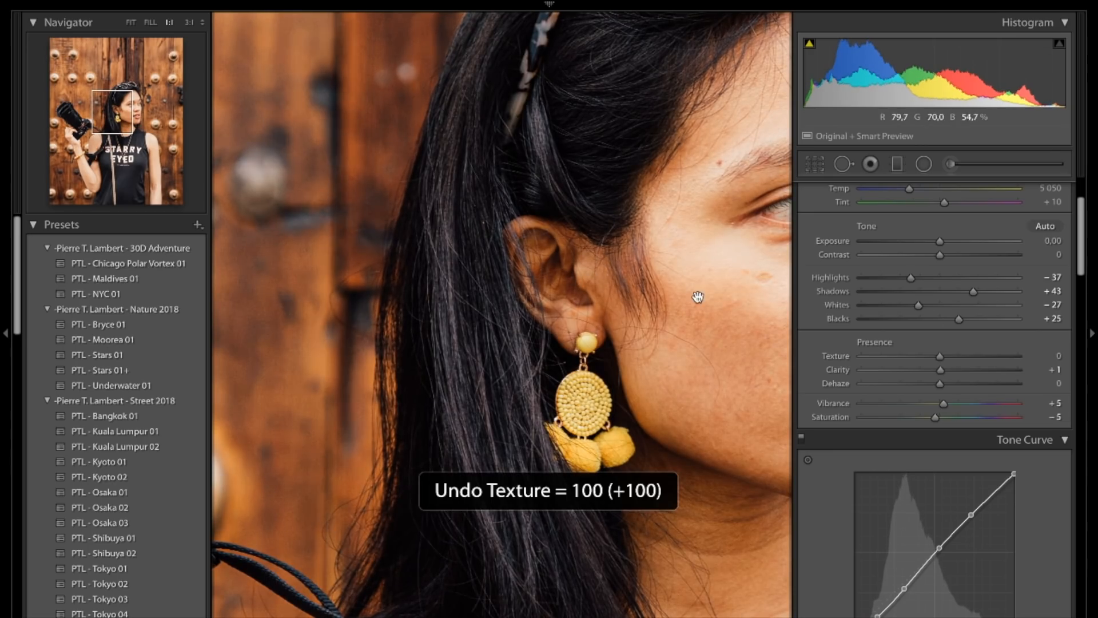
Try Clarity at +100 on the portrait and inspect the hair and skin in close-up.
left_click(512, 264)
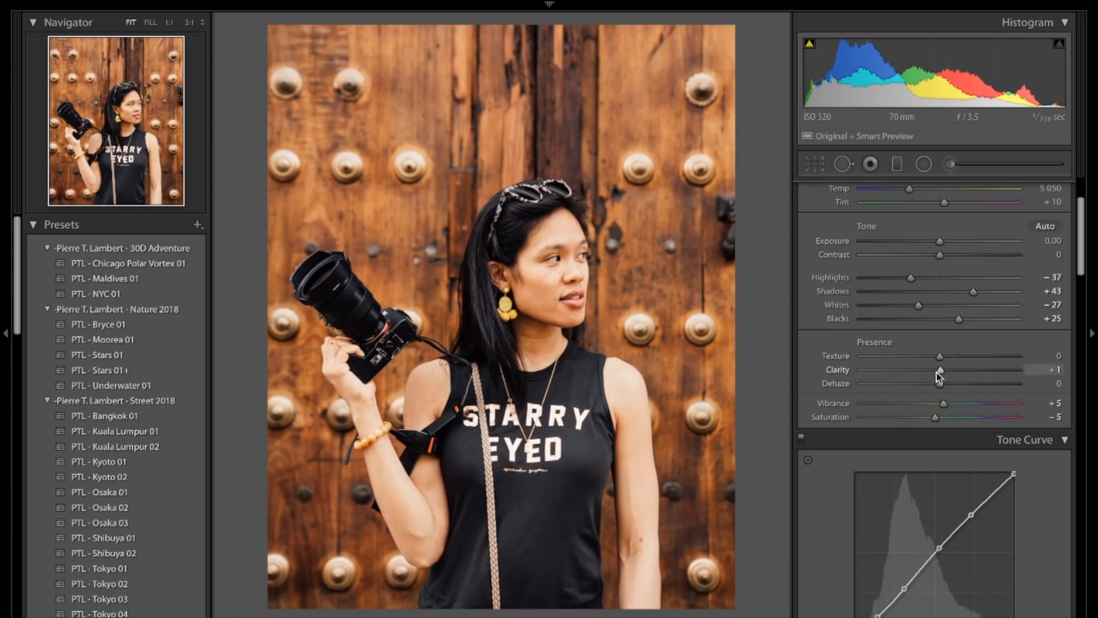
left_click_drag(942, 370, 1018, 370)
key("z")
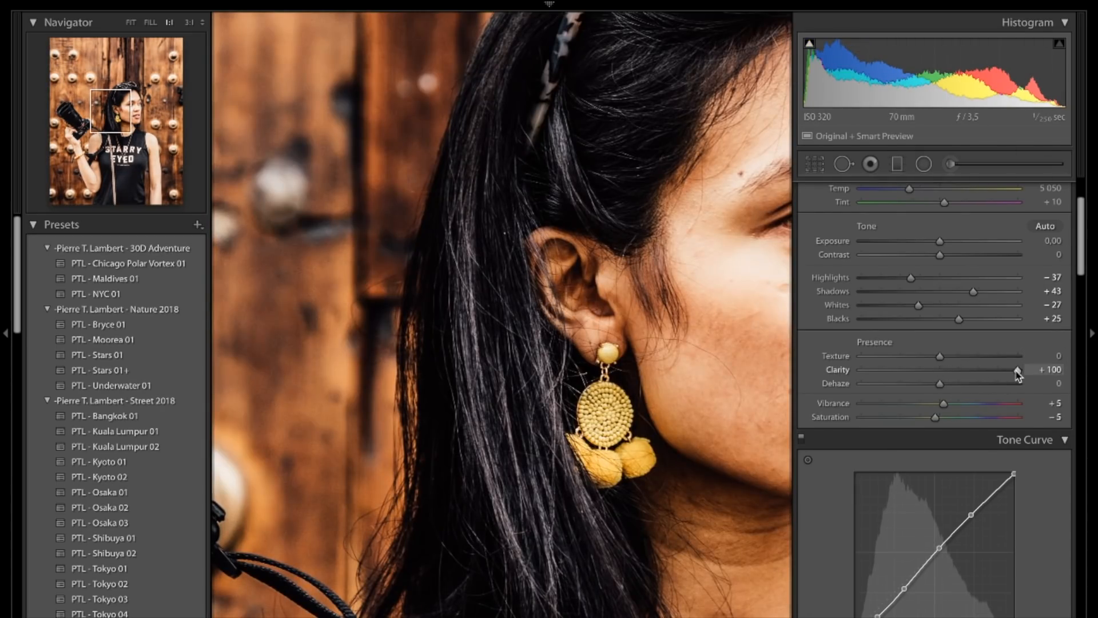
Fit the whole portrait in view, reset Clarity to 0 and set Texture to -100.
left_click(715, 372)
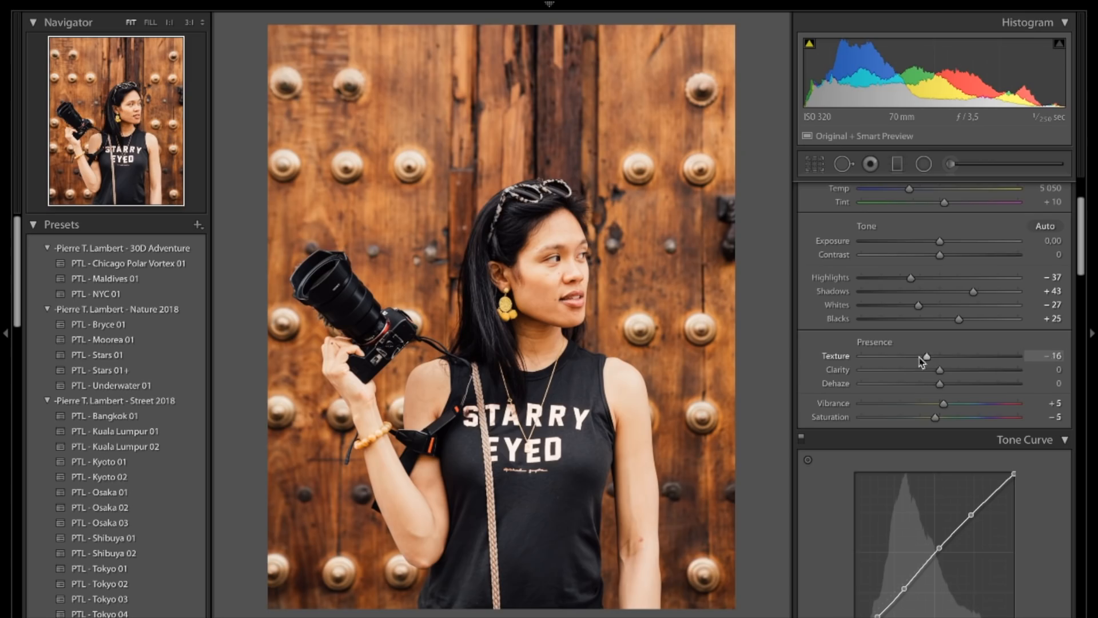
left_click_drag(922, 362, 807, 372)
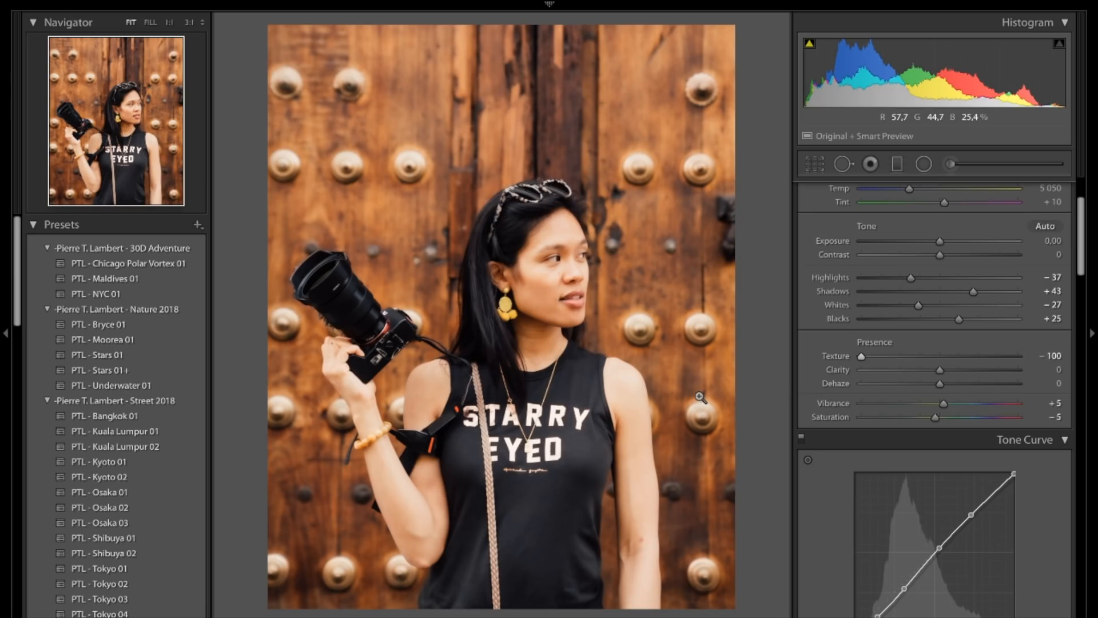
Undo the portrait's global Texture change and set up a new Adjustment Brush with Texture at -49.
key("ctrl+z")
scroll(956, 164, "up", 2)
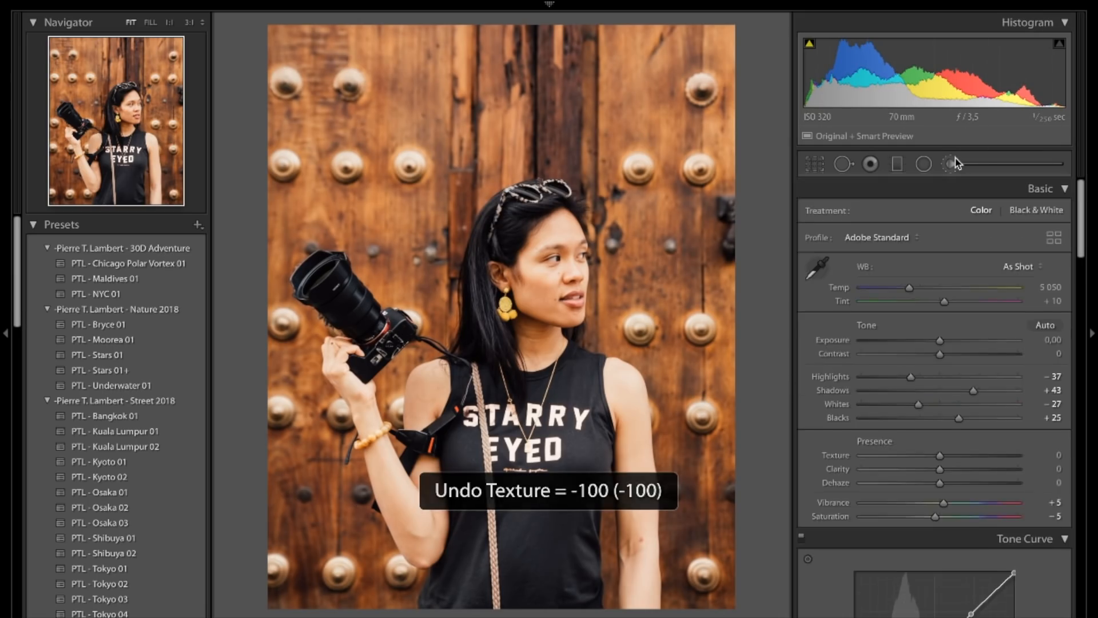
left_click(952, 164)
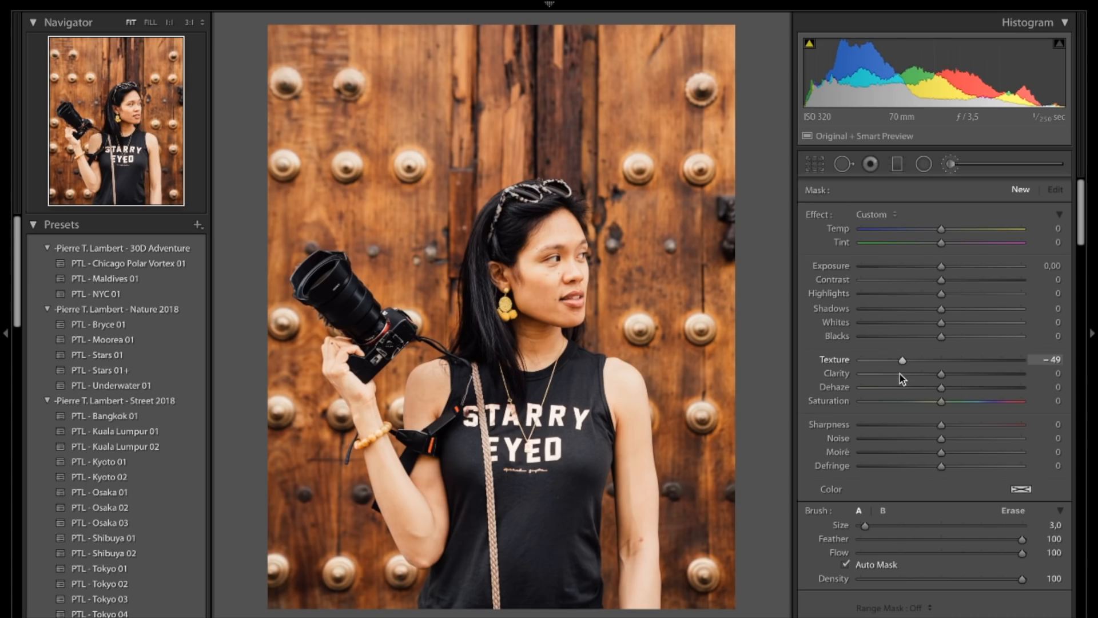
Brush the Texture reduction over the skin of the cheek and jaw at 1:1 and set the brushed Texture to -33.
left_click(523, 296)
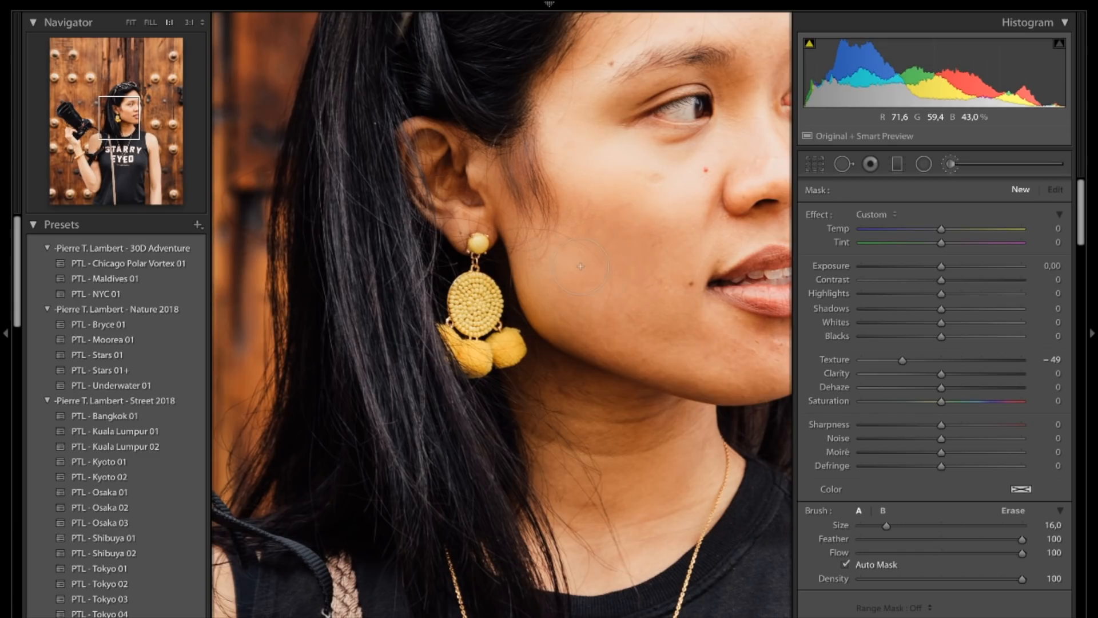
scroll(581, 270, "down", 1)
left_click_drag(581, 269, 581, 266)
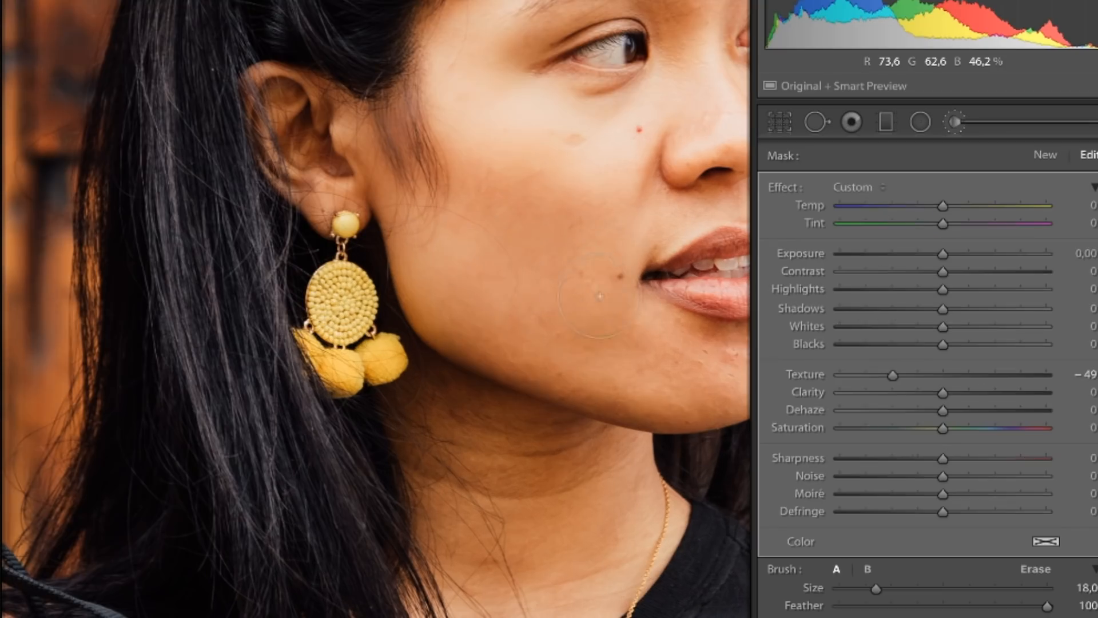
left_click_drag(532, 393, 331, 543)
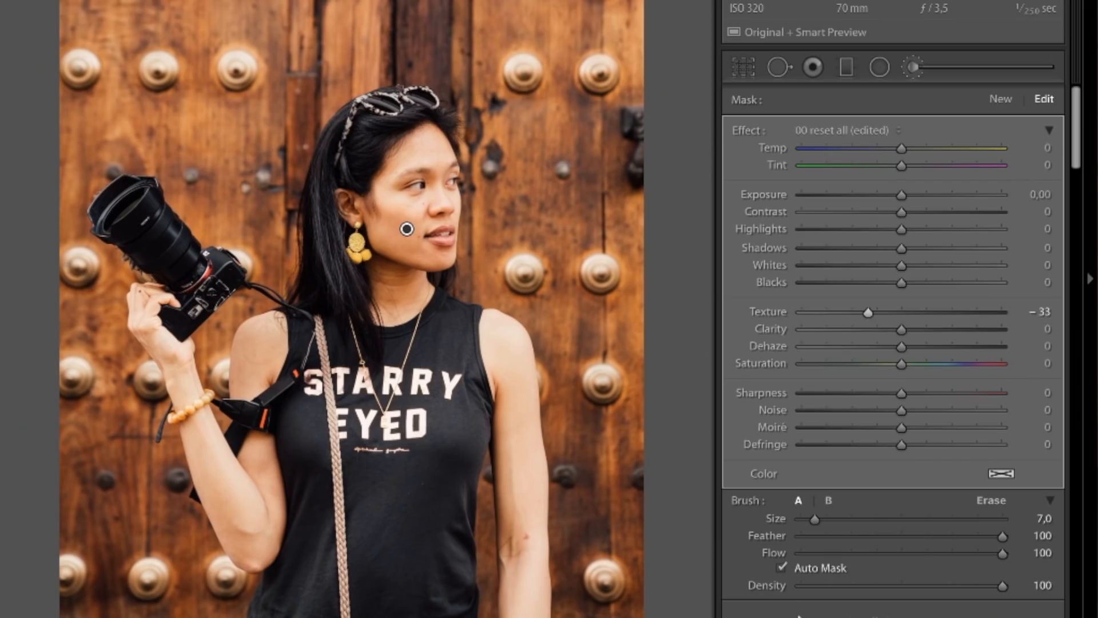
Examine the brushed facial skin in close-up to judge the Texture reduction.
scroll(798, 615, "down", 2)
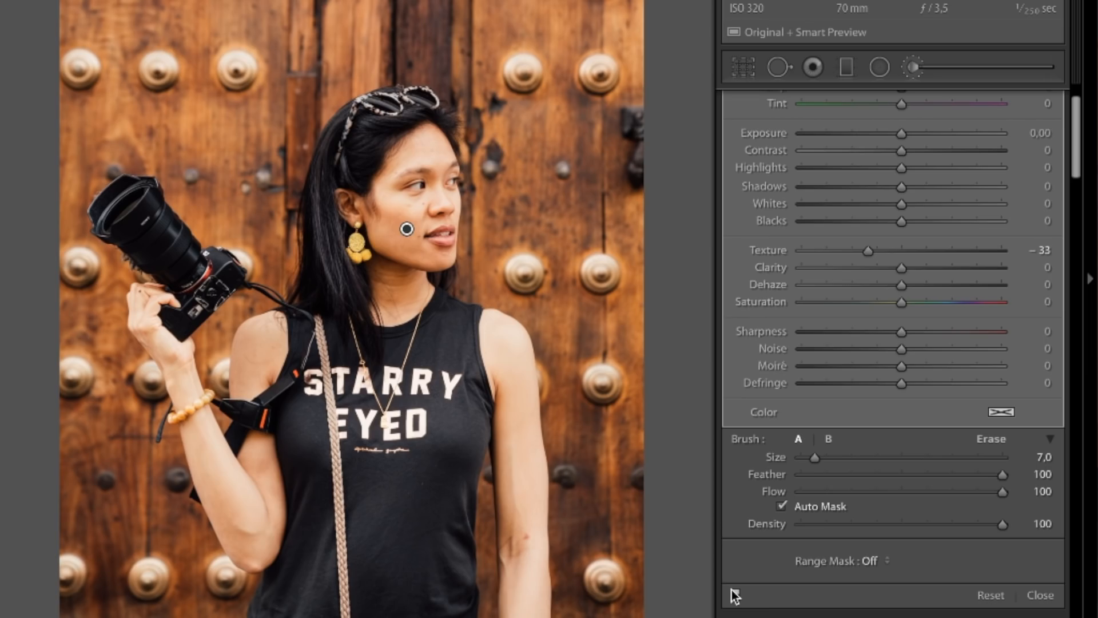
key("ctrl+z")
key("z")
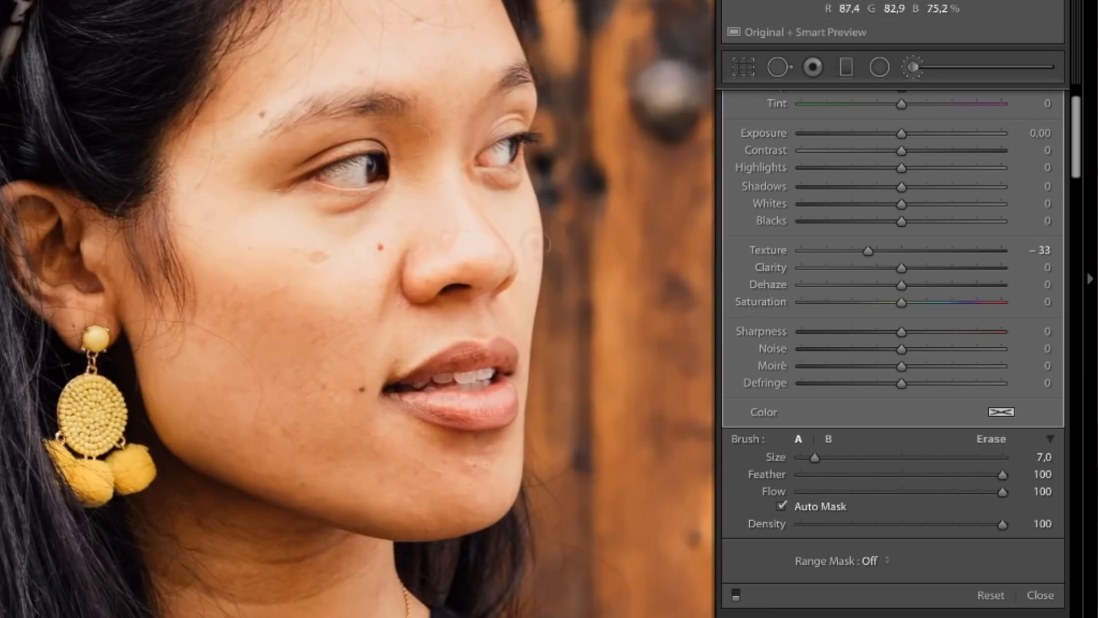